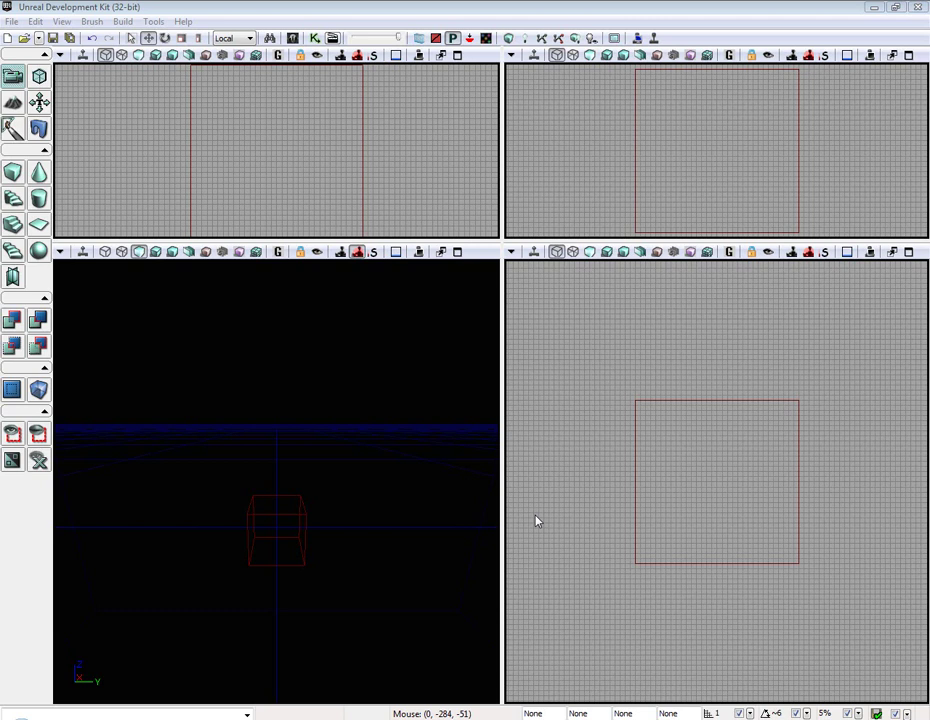
Size the cube brush to 2048 × 2048 × 16 and build it as the checkered floor
{"action": "right_click", "coordinate": [22, 179]}
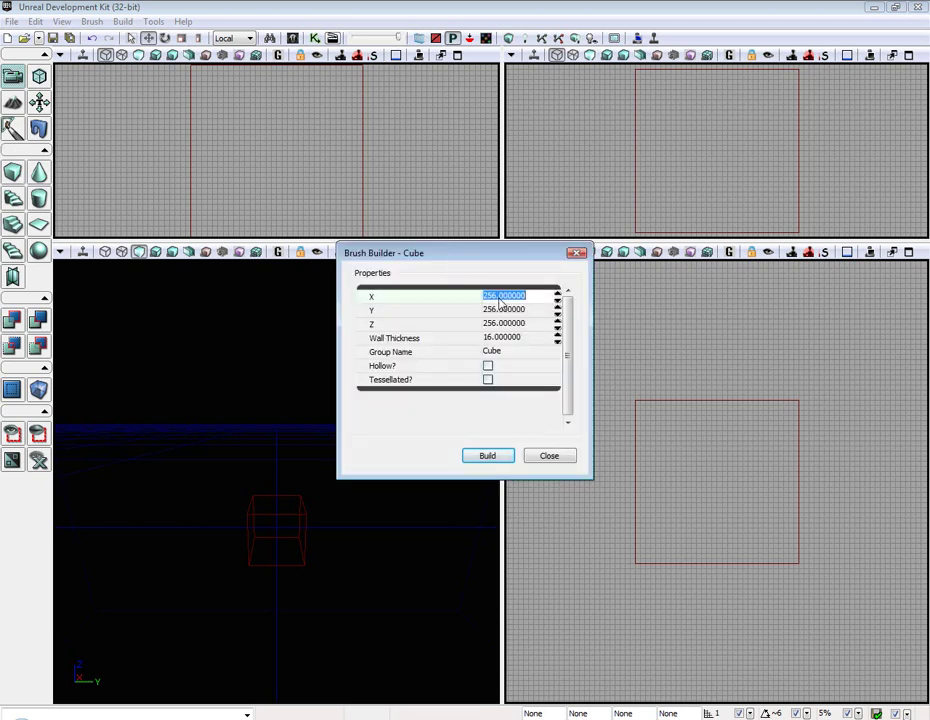
{"action": "type", "text": "8"}
{"action": "key", "text": "Tab"}
{"action": "type", "text": "2048"}
{"action": "key", "text": "Tab"}
{"action": "type", "text": "1"}
{"action": "key", "text": "Return"}
{"action": "left_click", "coordinate": [568, 458]}
{"action": "left_click", "coordinate": [12, 318]}
{"action": "mouse_move", "coordinate": [278, 349]}
{"action": "right_mouse_down"}
{"action": "mouse_move", "coordinate": [330, 370]}
{"action": "mouse_move", "coordinate": [258, 388]}
{"action": "right_mouse_up"}
Switch the viewport to lit mode and add a point light raised above the floor
{"action": "left_click", "coordinate": [155, 251]}
{"action": "right_click", "coordinate": [302, 443]}
{"action": "left_click", "coordinate": [530, 455]}
{"action": "left_click_drag", "start_coordinate": [309, 406], "coordinate": [326, 290]}
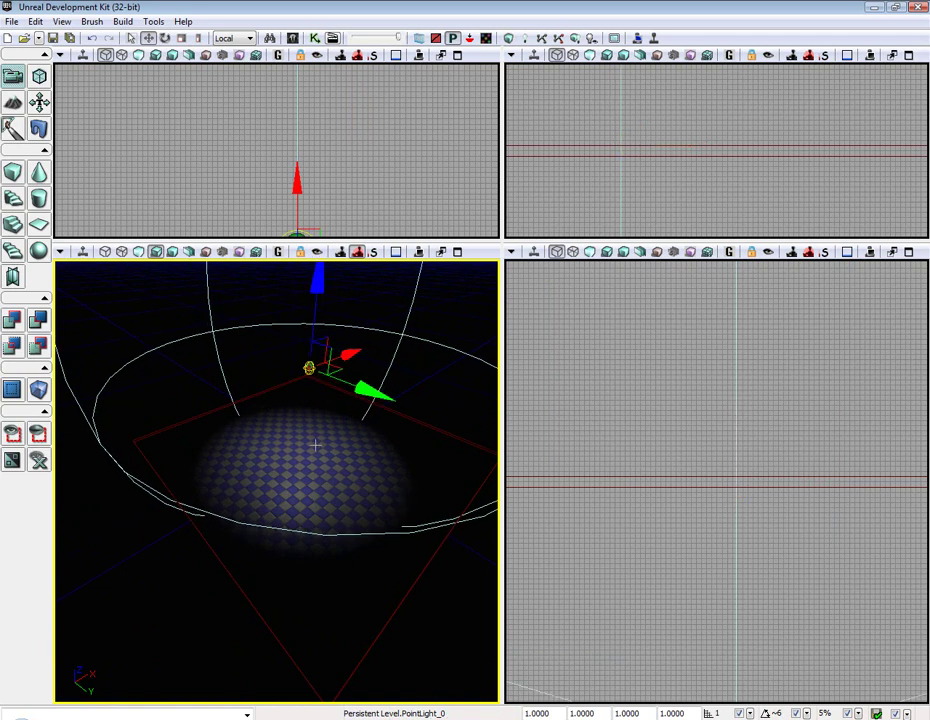
Scale up the point light's radius so it lights the whole floor
{"action": "right_click", "coordinate": [316, 451]}
{"action": "left_click", "coordinate": [338, 362]}
{"action": "right_click", "coordinate": [332, 372]}
{"action": "left_click", "coordinate": [61, 21]}
{"action": "left_click", "coordinate": [91, 21]}
{"action": "left_click", "coordinate": [184, 38]}
{"action": "left_click_drag", "start_coordinate": [332, 372], "coordinate": [278, 338]}
{"action": "mouse_move", "coordinate": [278, 338]}
{"action": "right_mouse_down"}
{"action": "mouse_move", "coordinate": [300, 300]}
{"action": "mouse_move", "coordinate": [187, 328]}
{"action": "mouse_move", "coordinate": [230, 280]}
{"action": "mouse_move", "coordinate": [242, 240]}
{"action": "right_mouse_up"}
{"action": "left_click", "coordinate": [183, 305]}
{"action": "left_click", "coordinate": [61, 21]}
Open the Actor Classes browser and select Scorpion under NavigationPoint > UTVehicleFactory
{"action": "left_click", "coordinate": [285, 54]}
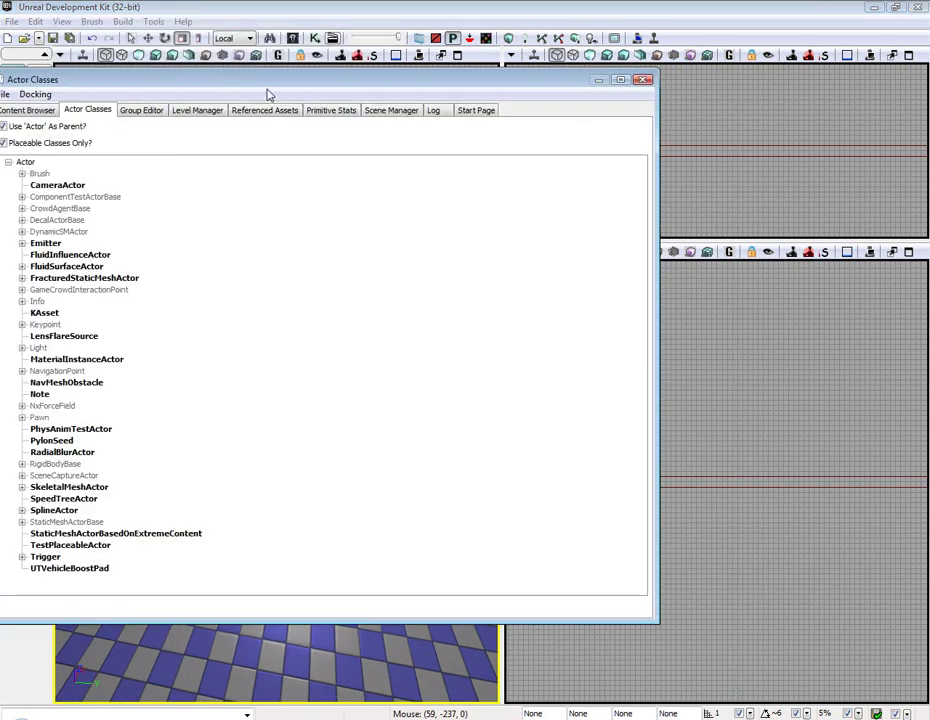
{"action": "left_click_drag", "start_coordinate": [187, 86], "coordinate": [512, 57]}
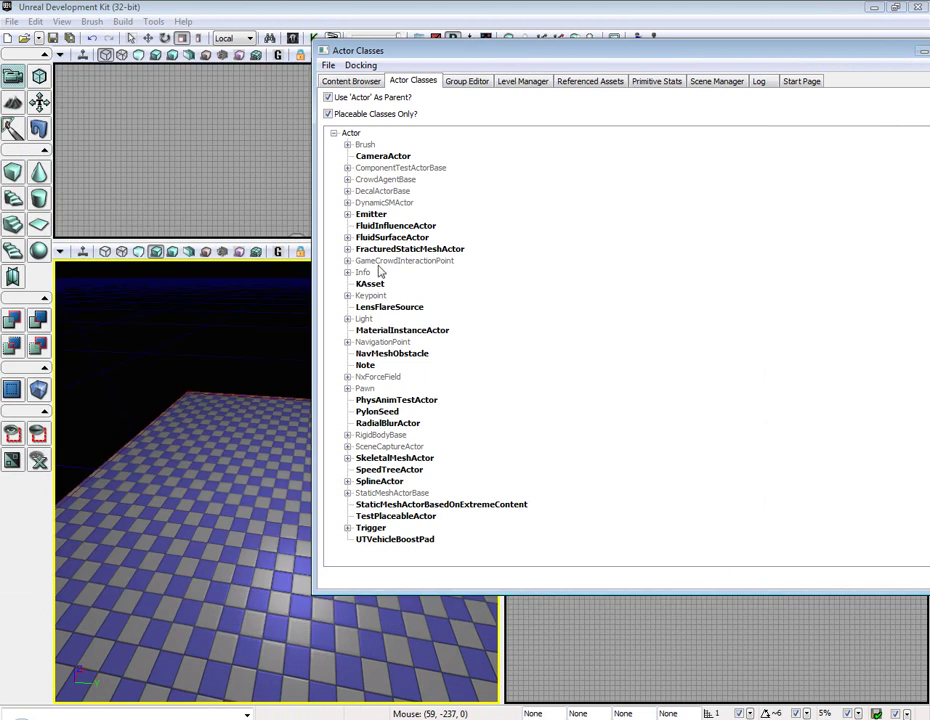
{"action": "left_click", "coordinate": [350, 343]}
{"action": "scroll", "coordinate": [357, 362], "scroll_direction": "down", "scroll_amount": 1}
{"action": "scroll", "coordinate": [359, 366], "scroll_direction": "down", "scroll_amount": 1}
{"action": "scroll", "coordinate": [372, 405], "scroll_direction": "down", "scroll_amount": 1}
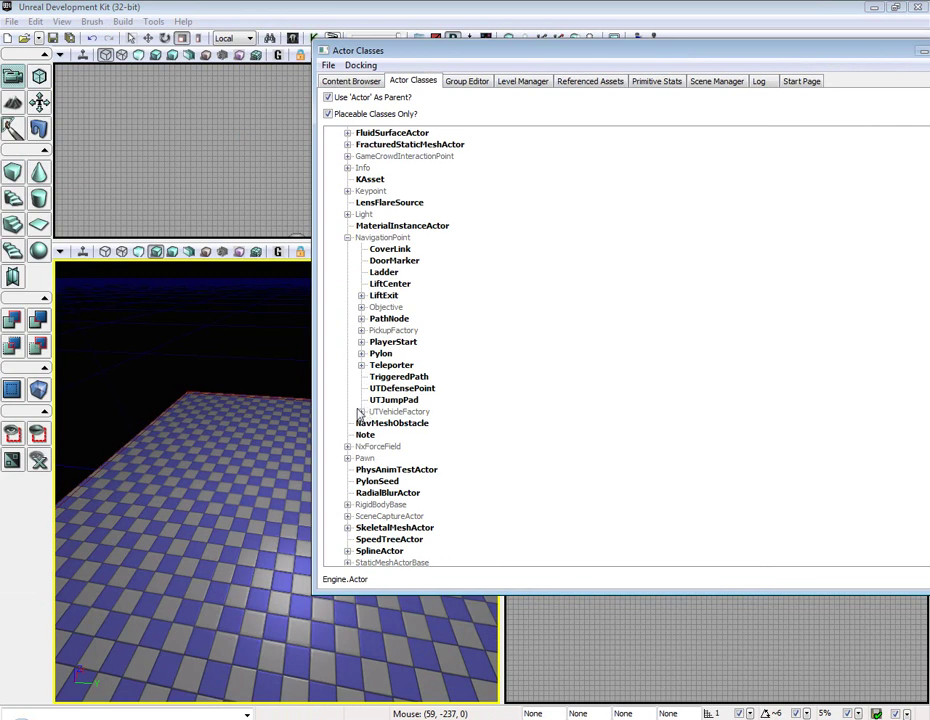
{"action": "left_click", "coordinate": [360, 413]}
{"action": "scroll", "coordinate": [408, 405], "scroll_direction": "down", "scroll_amount": 3}
{"action": "left_click", "coordinate": [389, 332]}
{"action": "left_click", "coordinate": [463, 356]}
Add the Scorpion vehicle factory on the floor with Add Here and view it up close
{"action": "right_click", "coordinate": [189, 405]}
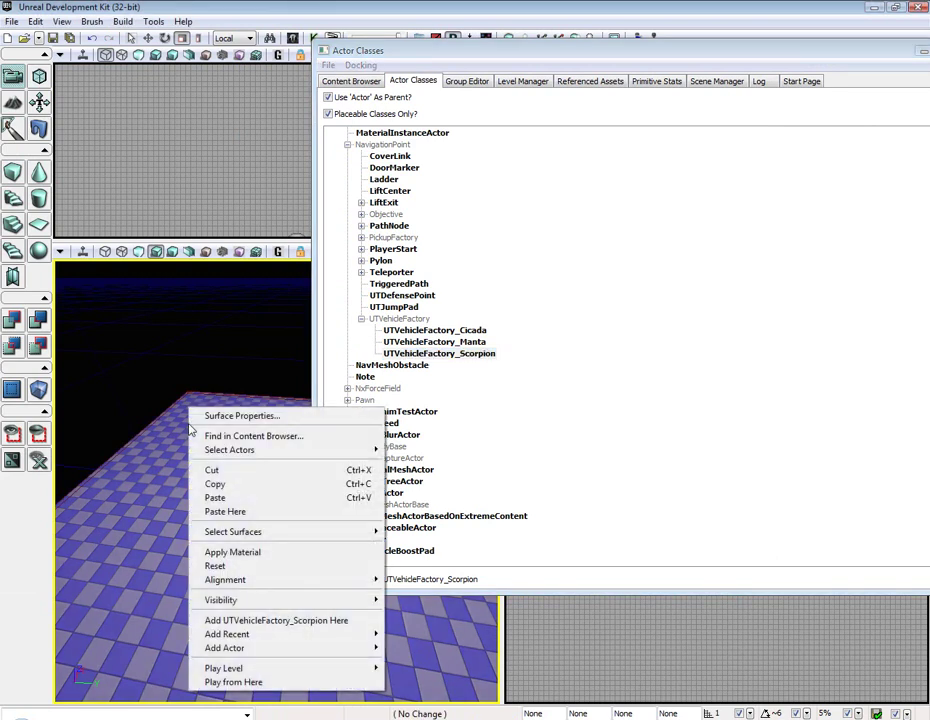
{"action": "left_click", "coordinate": [307, 624]}
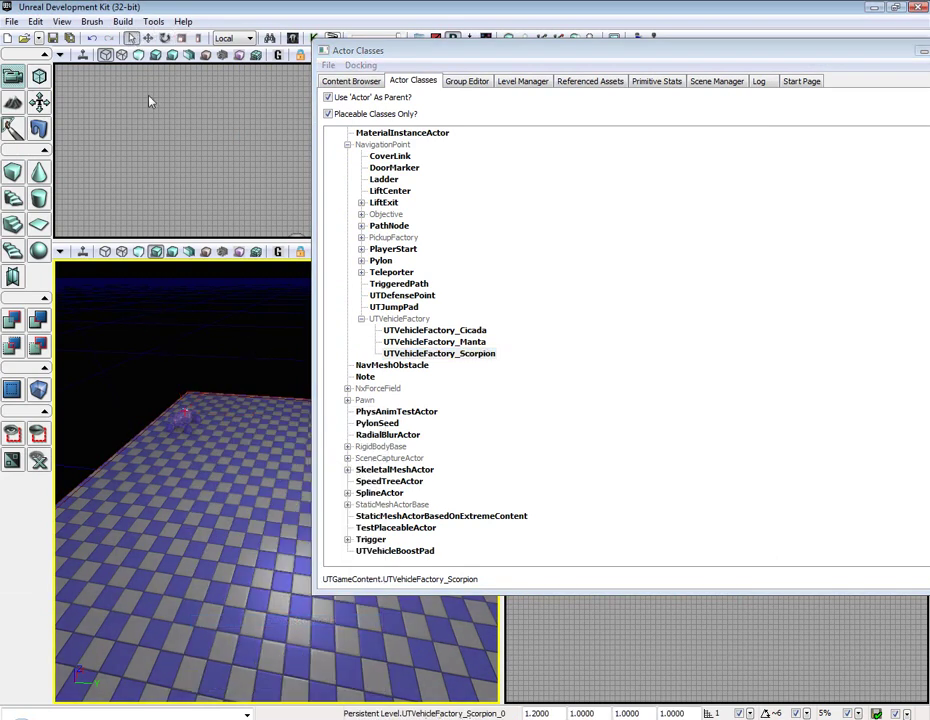
{"action": "mouse_move", "coordinate": [193, 270]}
{"action": "left_mouse_down"}
{"action": "mouse_move", "coordinate": [193, 220]}
{"action": "mouse_move", "coordinate": [193, 320]}
{"action": "mouse_move", "coordinate": [222, 245]}
{"action": "left_mouse_up"}
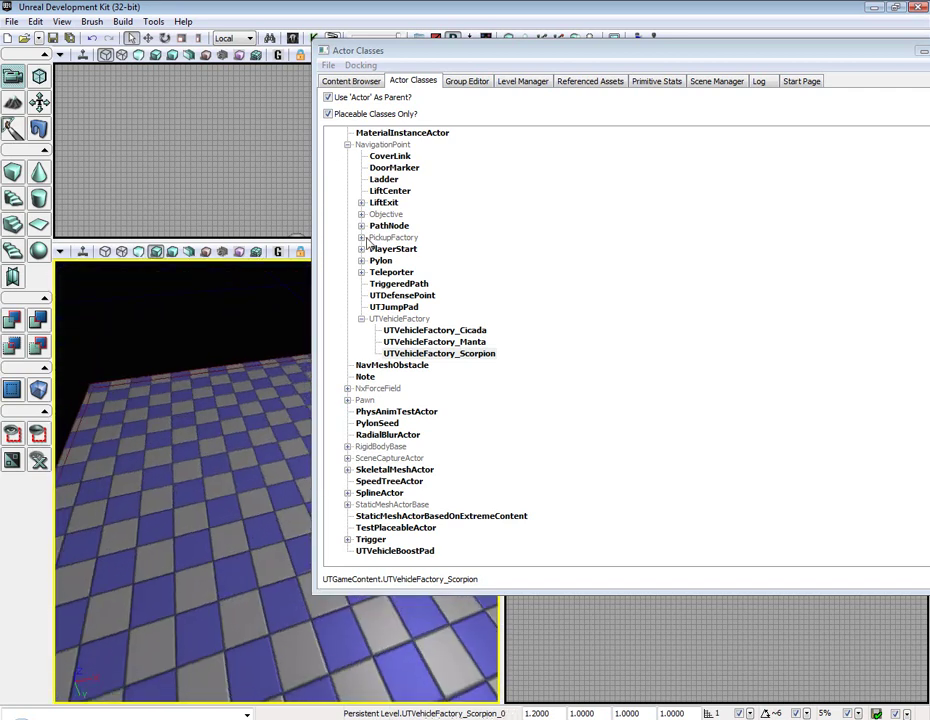
{"action": "left_click", "coordinate": [361, 237]}
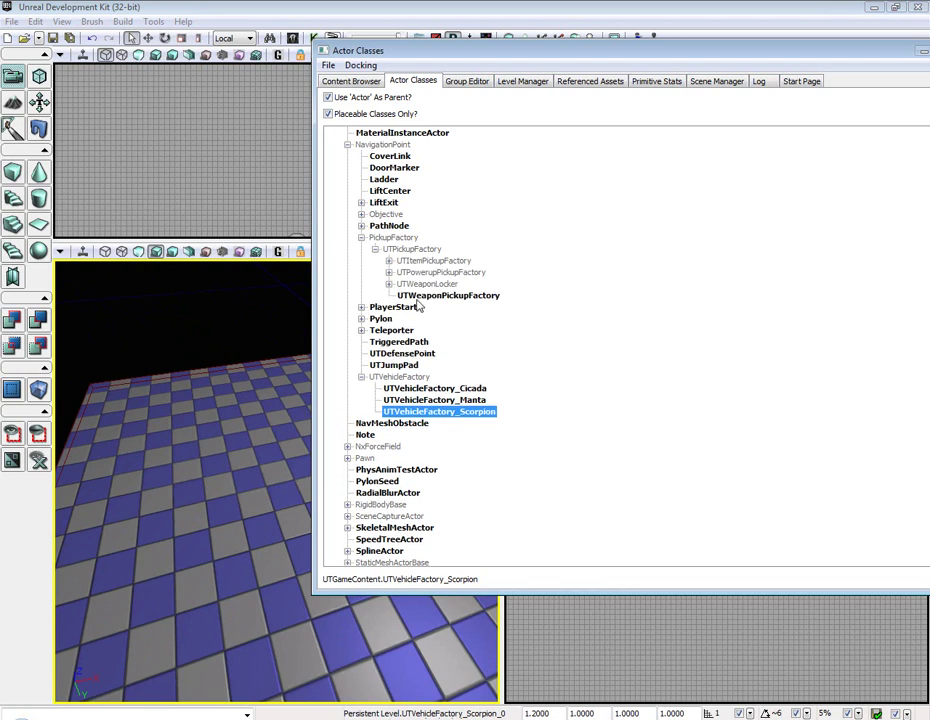
Place a UTWeaponPickupFactory on the floor with Weapon Pickup Class set to UTWeap_ShockRifle
{"action": "left_click", "coordinate": [430, 296]}
{"action": "right_click", "coordinate": [160, 388]}
{"action": "left_click", "coordinate": [301, 600]}
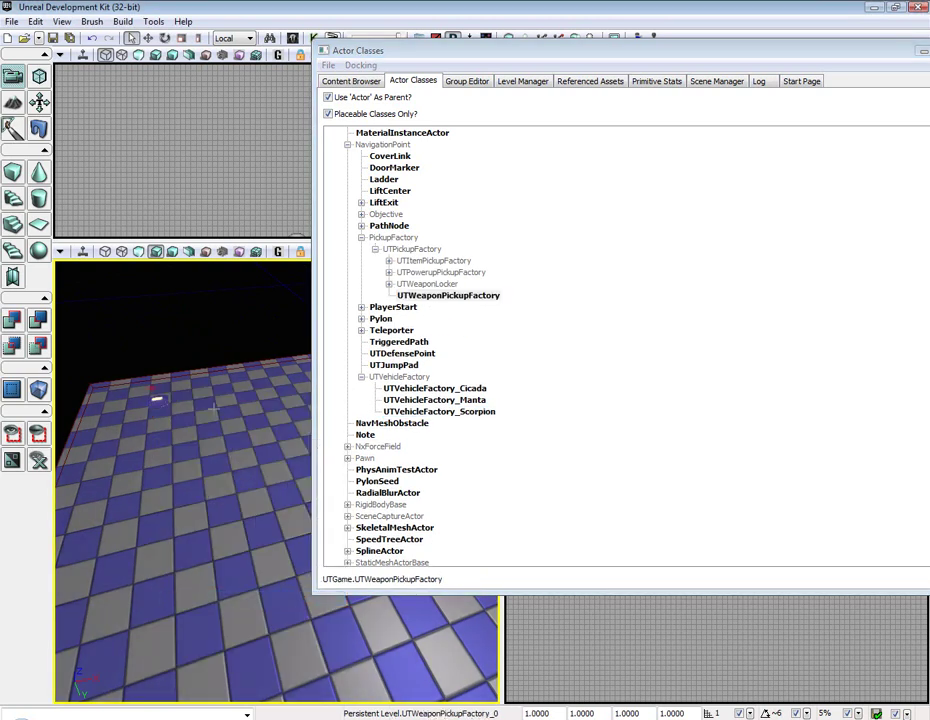
{"action": "mouse_move", "coordinate": [301, 600]}
{"action": "right_mouse_down"}
{"action": "mouse_move", "coordinate": [260, 545]}
{"action": "mouse_move", "coordinate": [260, 575]}
{"action": "right_mouse_up"}
{"action": "key", "text": "F4"}
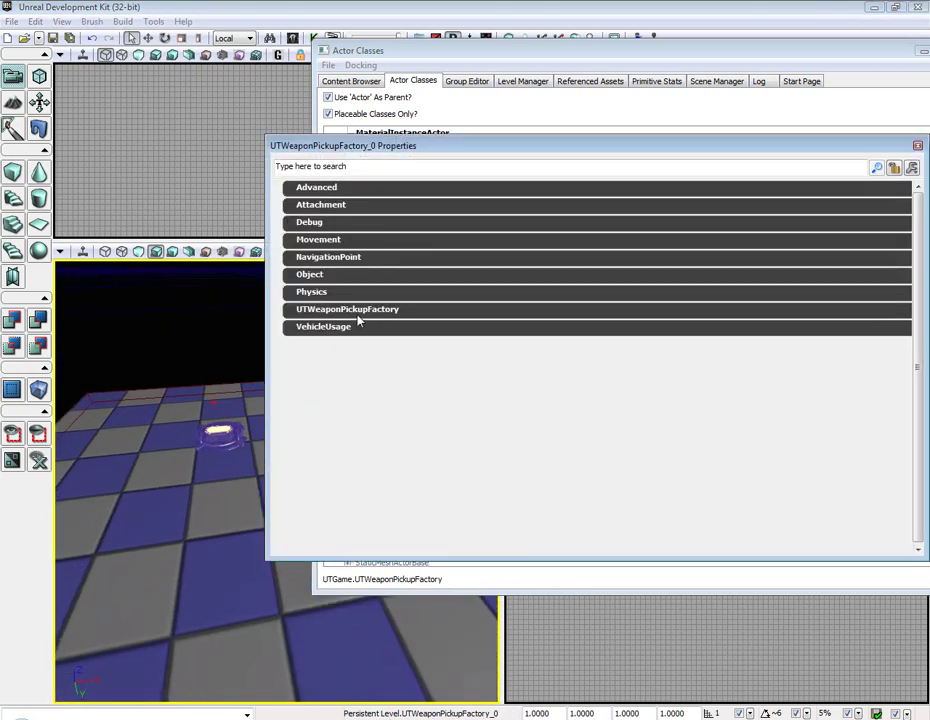
{"action": "left_click", "coordinate": [358, 314]}
{"action": "left_click", "coordinate": [463, 326]}
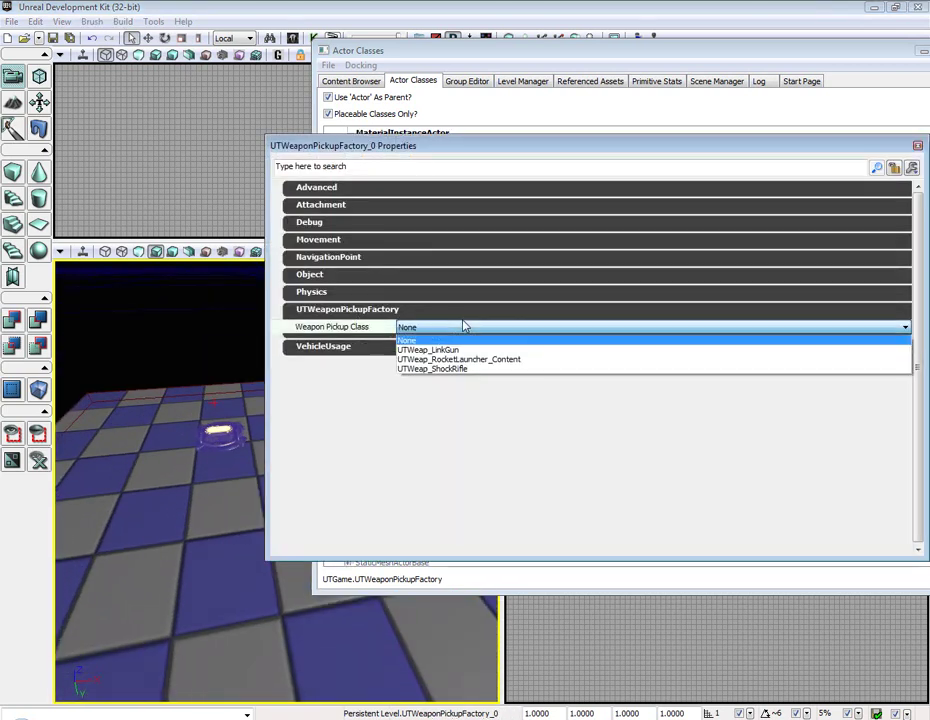
{"action": "left_click", "coordinate": [465, 369]}
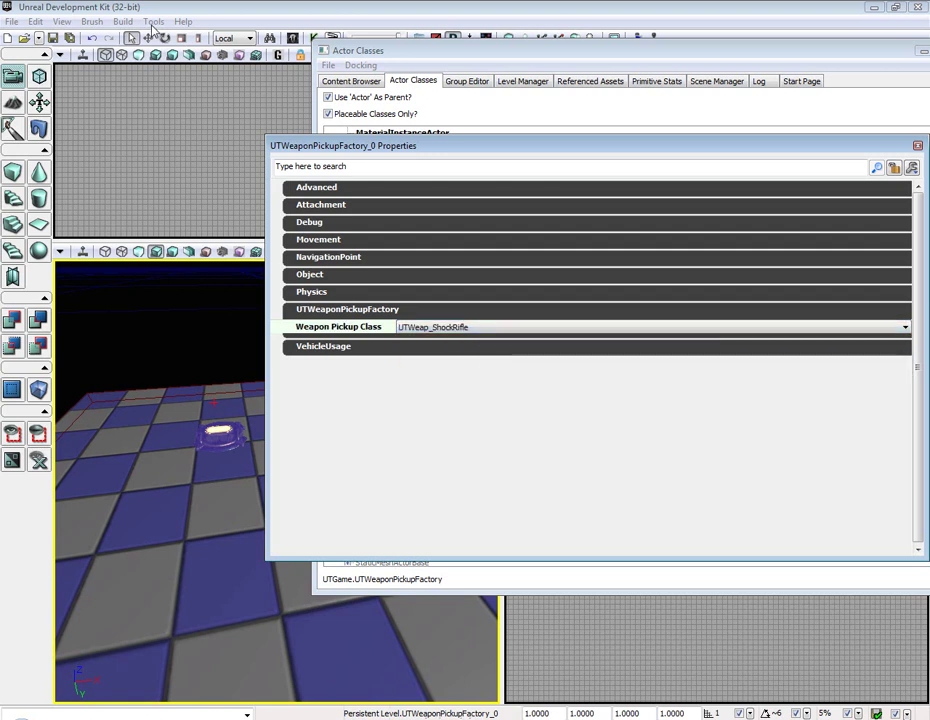
Rebuild the level lighting with Build > Lighting
{"action": "left_click", "coordinate": [152, 21]}
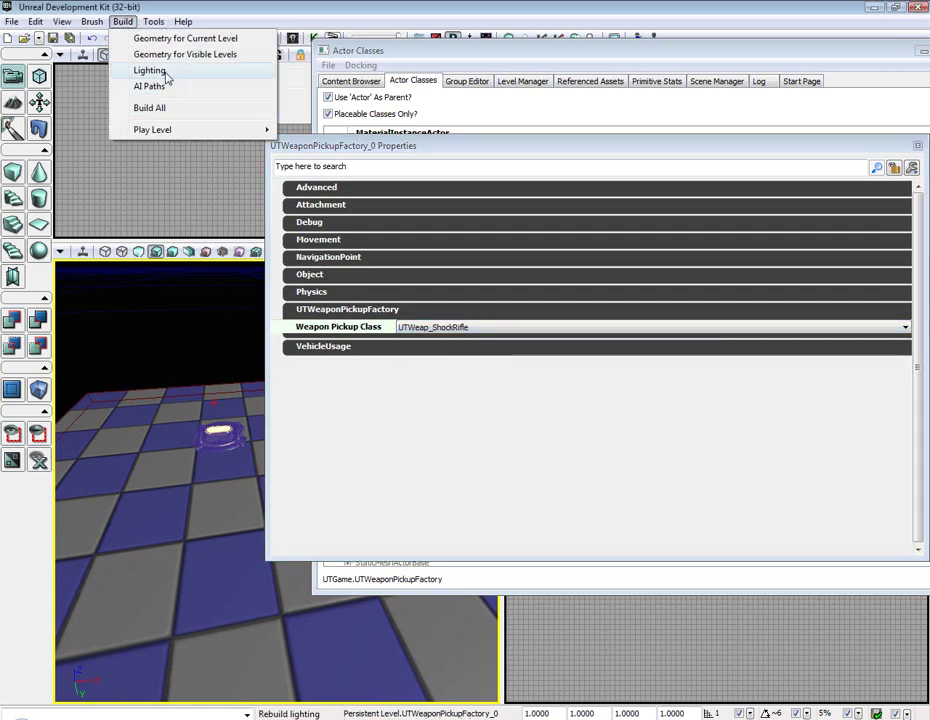
{"action": "left_click", "coordinate": [149, 70]}
{"action": "left_click", "coordinate": [372, 486]}
Play from Here on the floor and fire the Shock Rifle and Link Gun
{"action": "left_click", "coordinate": [727, 345]}
{"action": "right_click", "coordinate": [208, 604]}
{"action": "left_click", "coordinate": [248, 578]}
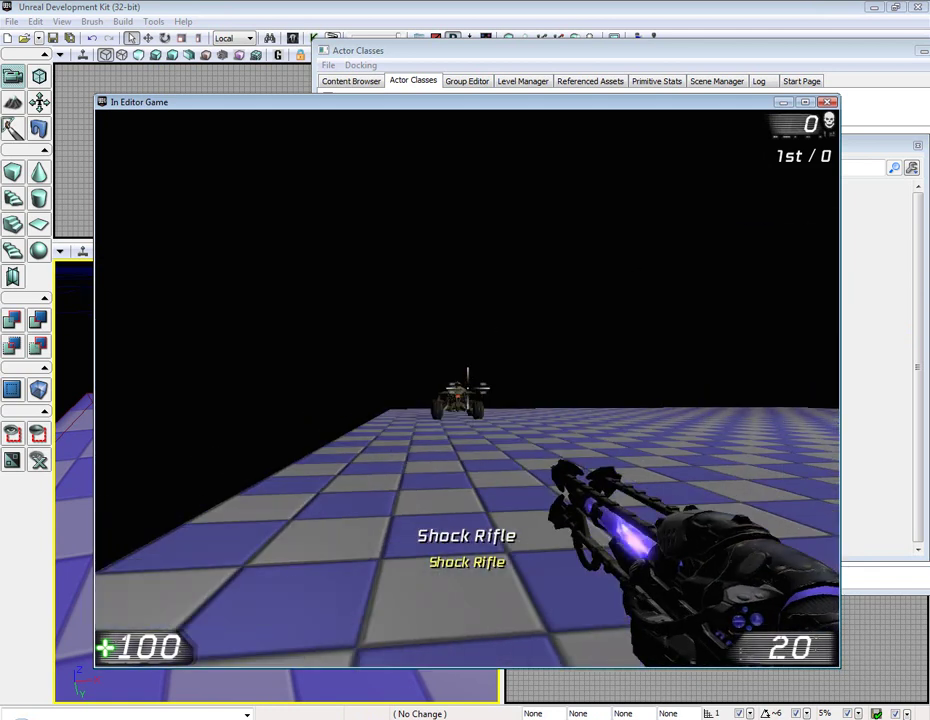
{"action": "left_click", "coordinate": [467, 388]}
{"action": "left_click", "coordinate": [467, 388]}
{"action": "scroll", "coordinate": [467, 388], "scroll_direction": "up", "scroll_amount": 1}
{"action": "right_click", "coordinate": [467, 388]}
{"action": "left_click", "coordinate": [467, 388]}
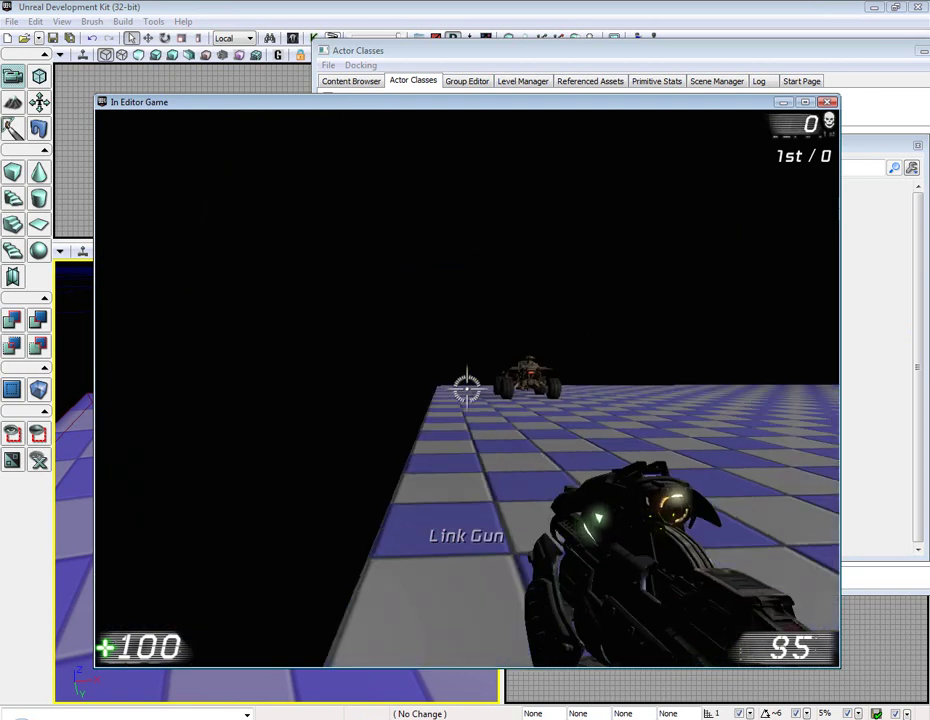
Enter the Scorpion, fire its cannon, extend its blades and drive across the floor
{"action": "key", "text": "w"}
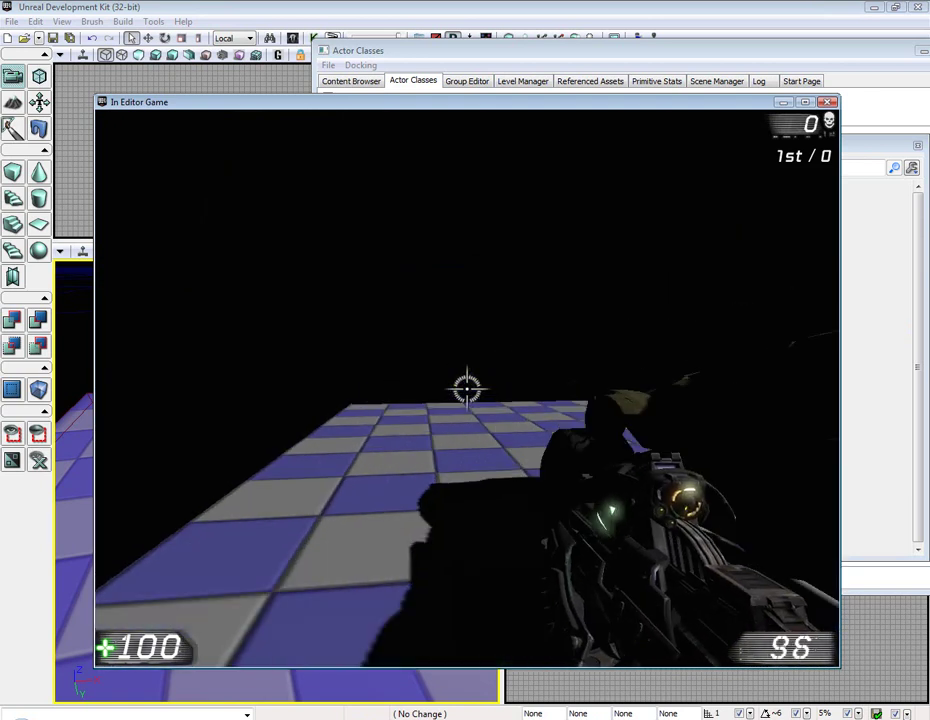
{"action": "key", "text": "e"}
{"action": "left_click", "coordinate": [467, 388]}
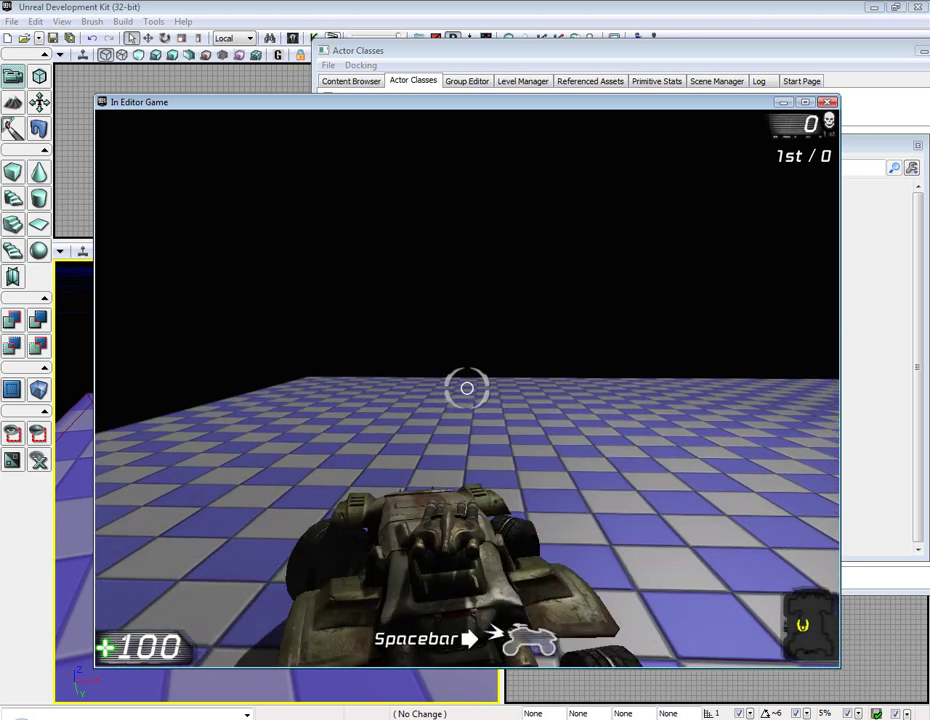
{"action": "right_click", "coordinate": [467, 388]}
{"action": "key", "text": "w"}
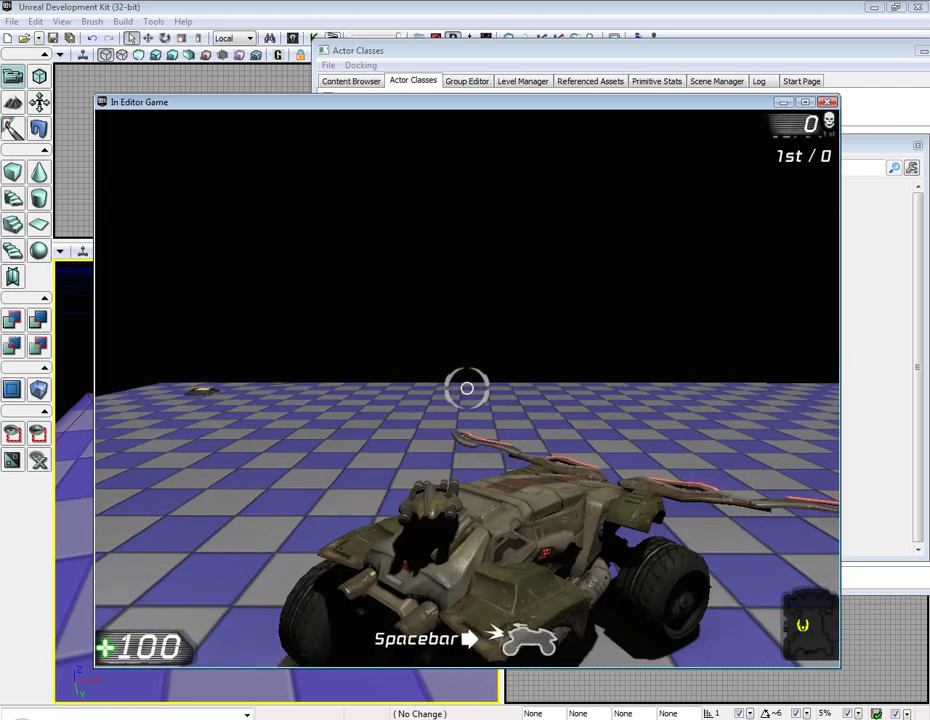
End the play-test and search the Content Browser for 'skydome'
{"action": "key", "text": "e"}
{"action": "key", "text": "Escape"}
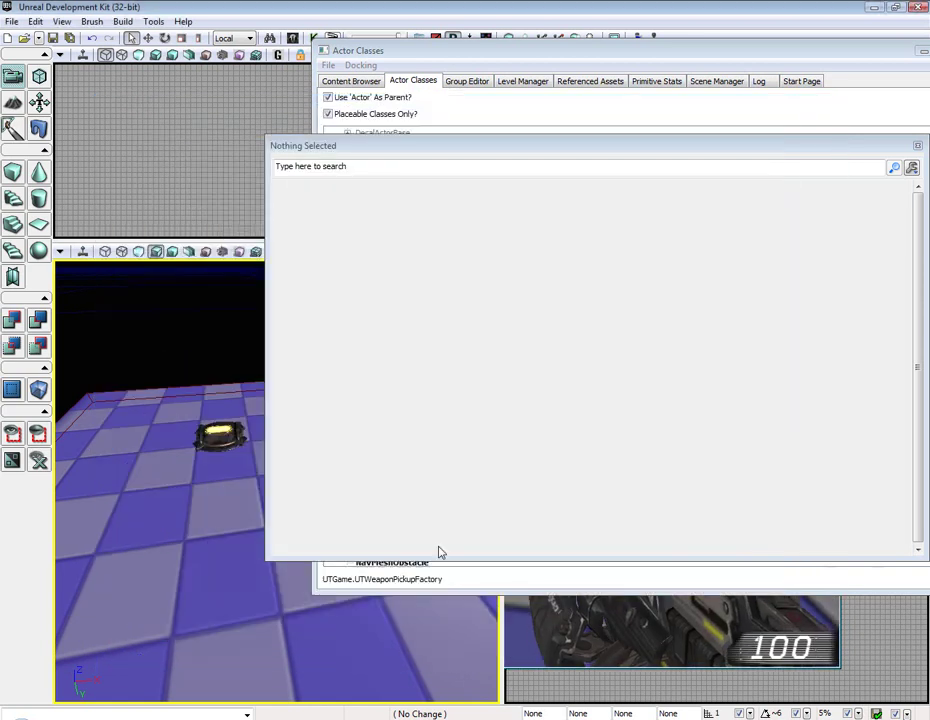
{"action": "left_click_drag", "start_coordinate": [160, 500], "coordinate": [150, 560]}
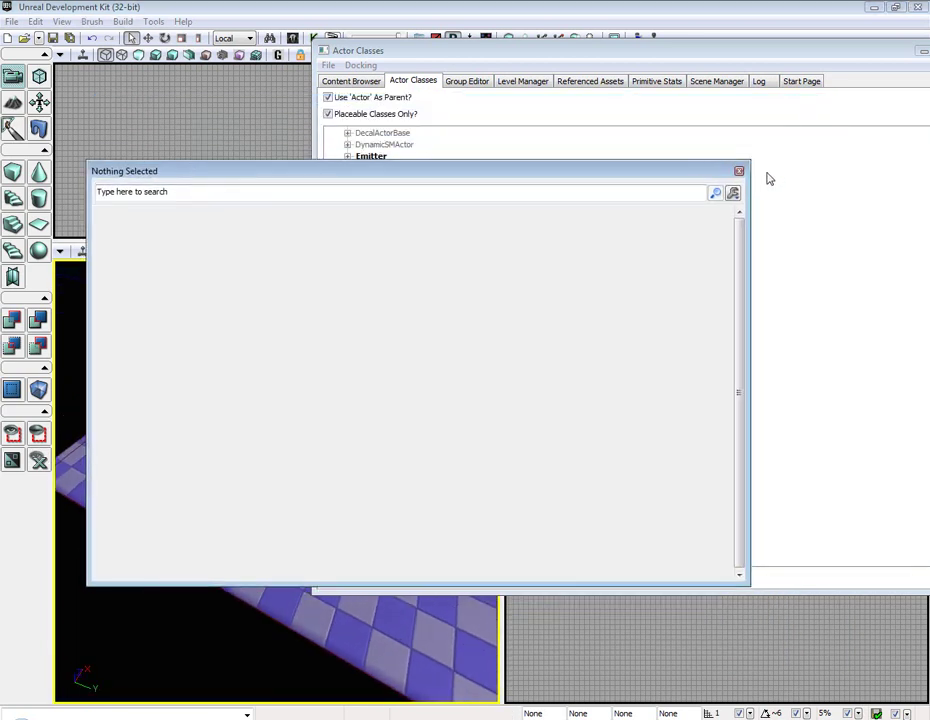
{"action": "left_click", "coordinate": [768, 178]}
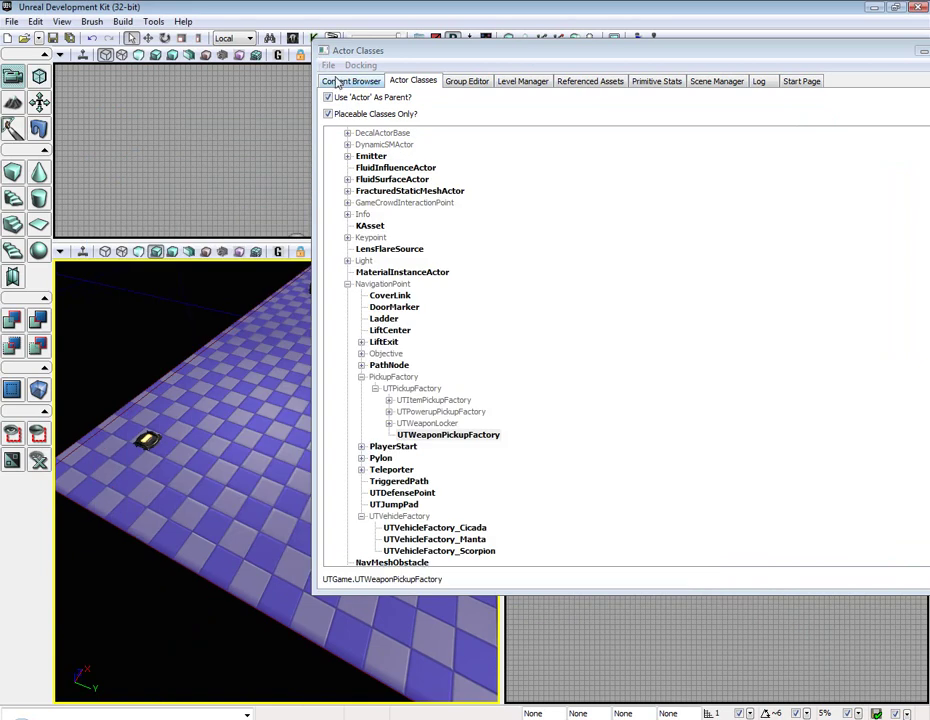
{"action": "left_click", "coordinate": [345, 81]}
{"action": "left_click_drag", "start_coordinate": [425, 55], "coordinate": [445, 94]}
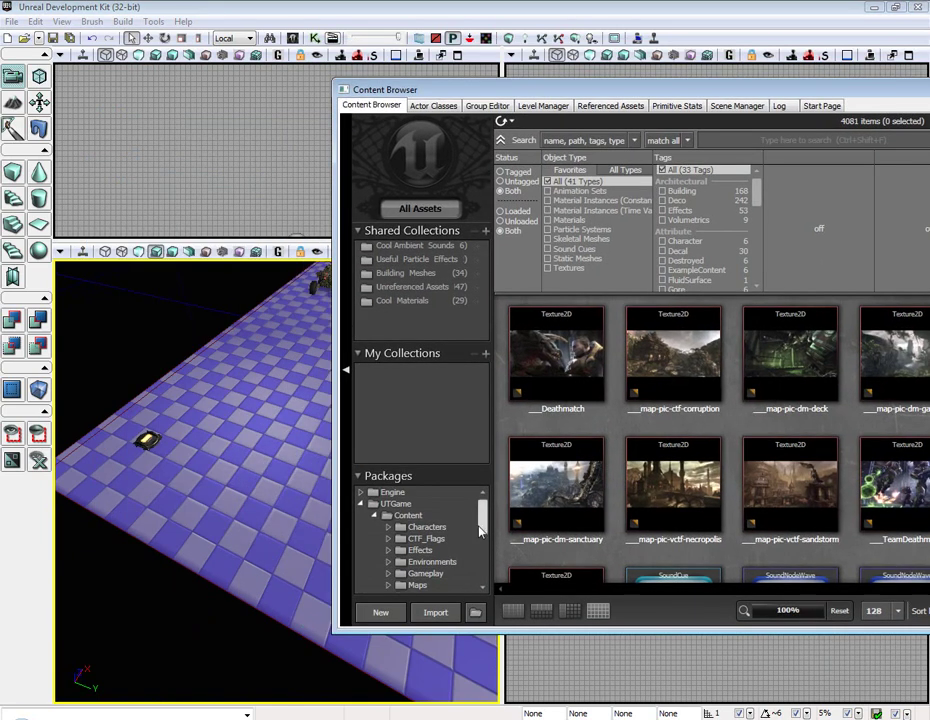
{"action": "mouse_move", "coordinate": [487, 520]}
{"action": "left_mouse_down"}
{"action": "mouse_move", "coordinate": [481, 549]}
{"action": "mouse_move", "coordinate": [286, 488]}
{"action": "left_mouse_up"}
{"action": "left_click_drag", "start_coordinate": [505, 95], "coordinate": [391, 95]}
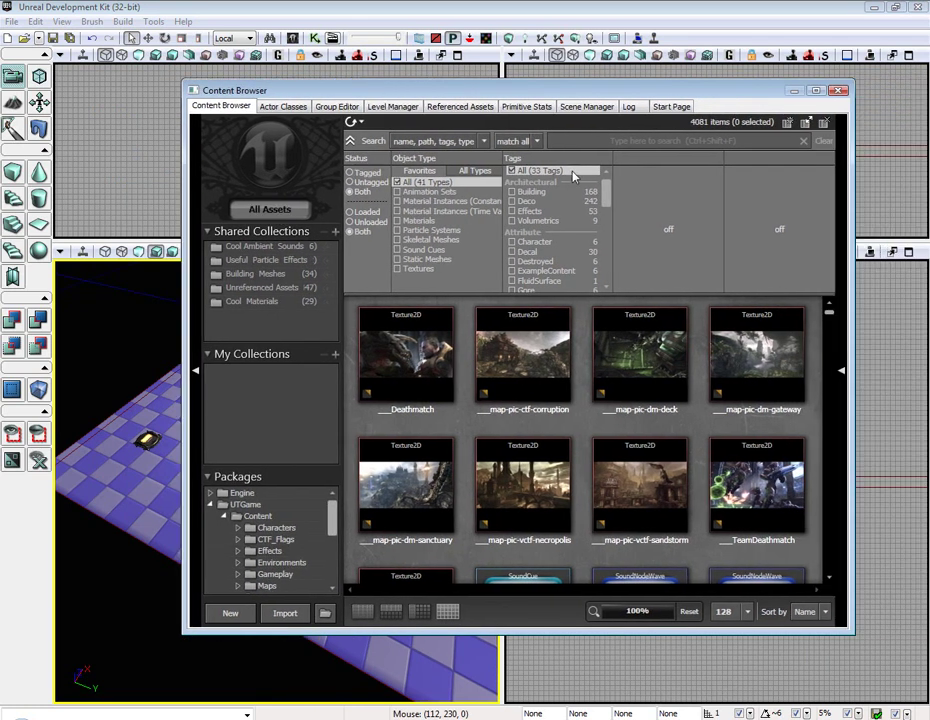
{"action": "left_click", "coordinate": [585, 143]}
{"action": "type", "text": "skydome"}
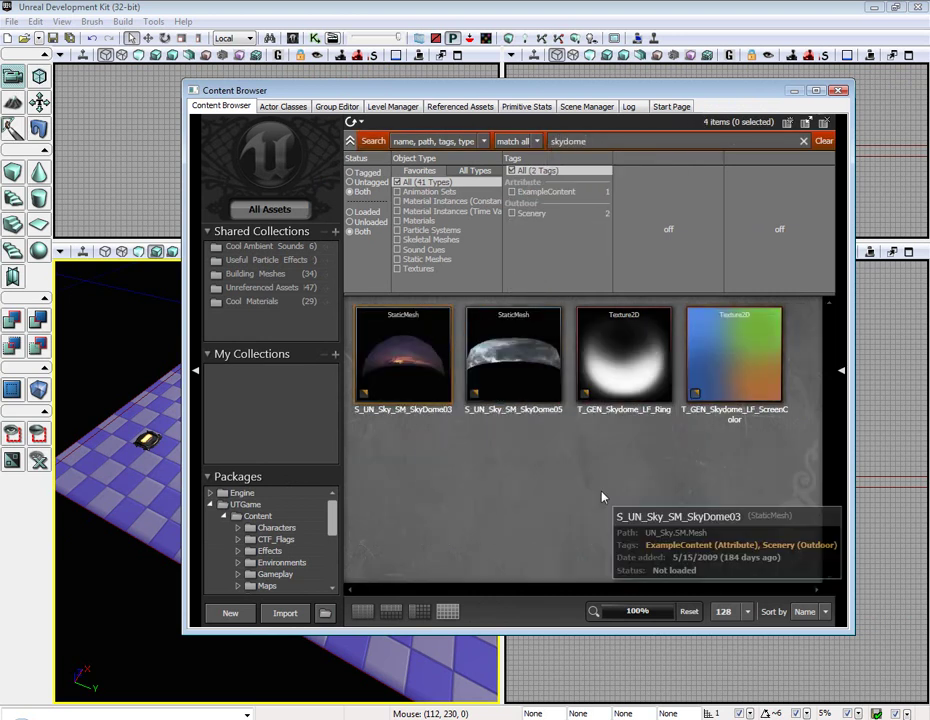
Drag S_UN_Sky_SM_SkyDome05 into the level and look around the new sky
{"action": "left_click", "coordinate": [507, 360]}
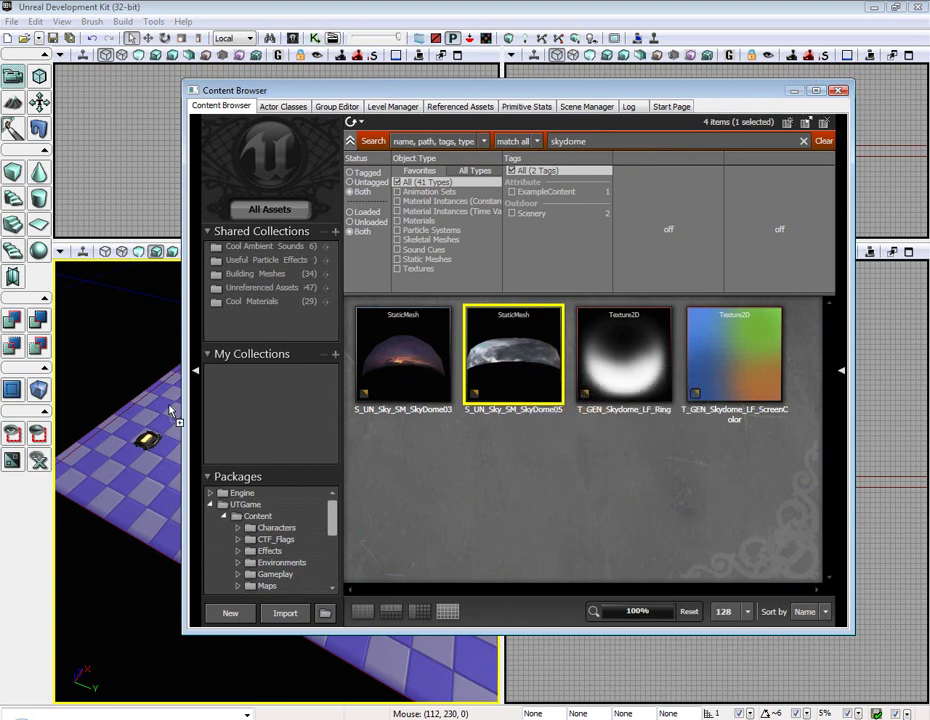
{"action": "left_click_drag", "start_coordinate": [538, 362], "coordinate": [845, 119]}
{"action": "left_click", "coordinate": [845, 96]}
{"action": "right_click_drag", "start_coordinate": [280, 480], "coordinate": [290, 400]}
{"action": "mouse_move", "coordinate": [370, 440]}
{"action": "right_mouse_down"}
{"action": "mouse_move", "coordinate": [370, 461]}
{"action": "mouse_move", "coordinate": [423, 470]}
{"action": "right_mouse_up"}
{"action": "mouse_move", "coordinate": [276, 480]}
{"action": "right_mouse_down"}
{"action": "mouse_move", "coordinate": [276, 440]}
{"action": "mouse_move", "coordinate": [250, 470]}
{"action": "right_mouse_up"}
{"action": "left_click_drag", "start_coordinate": [370, 338], "coordinate": [370, 420]}
Place the S_UN_Sky_SM_SkyDome03 and SkyDome05 meshes from the Content Browser into the level
{"action": "right_click_drag", "start_coordinate": [276, 440], "coordinate": [276, 480]}
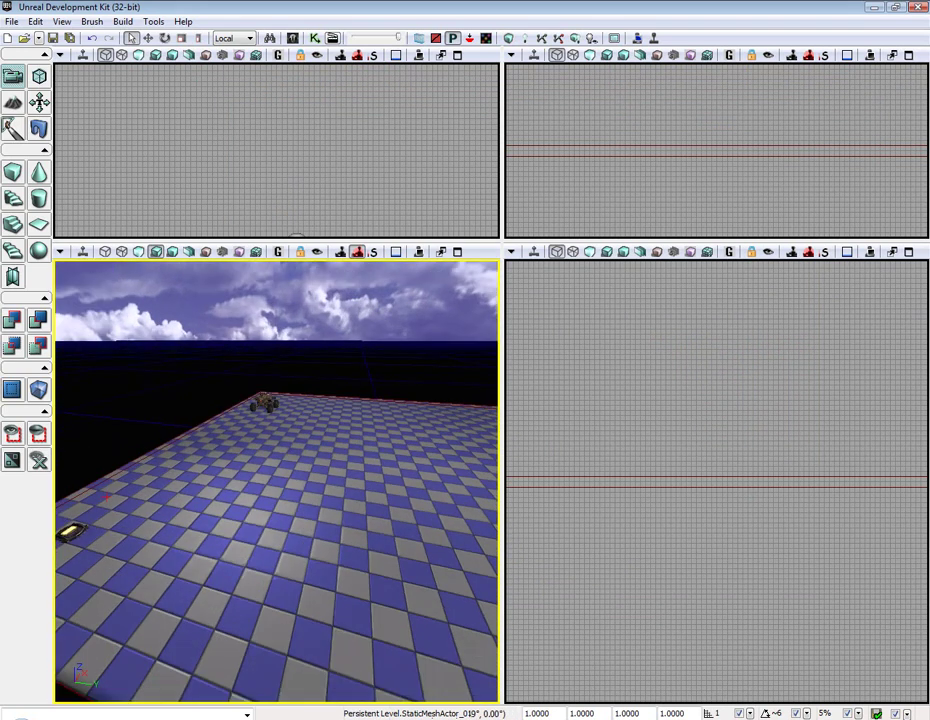
{"action": "left_click", "coordinate": [91, 21]}
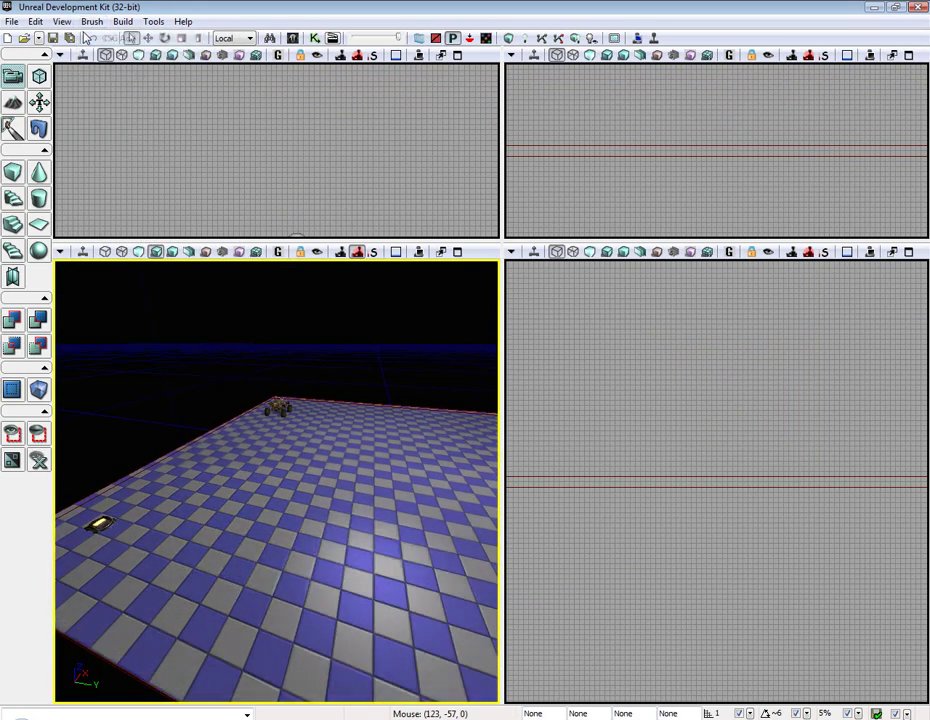
{"action": "left_click", "coordinate": [38, 346]}
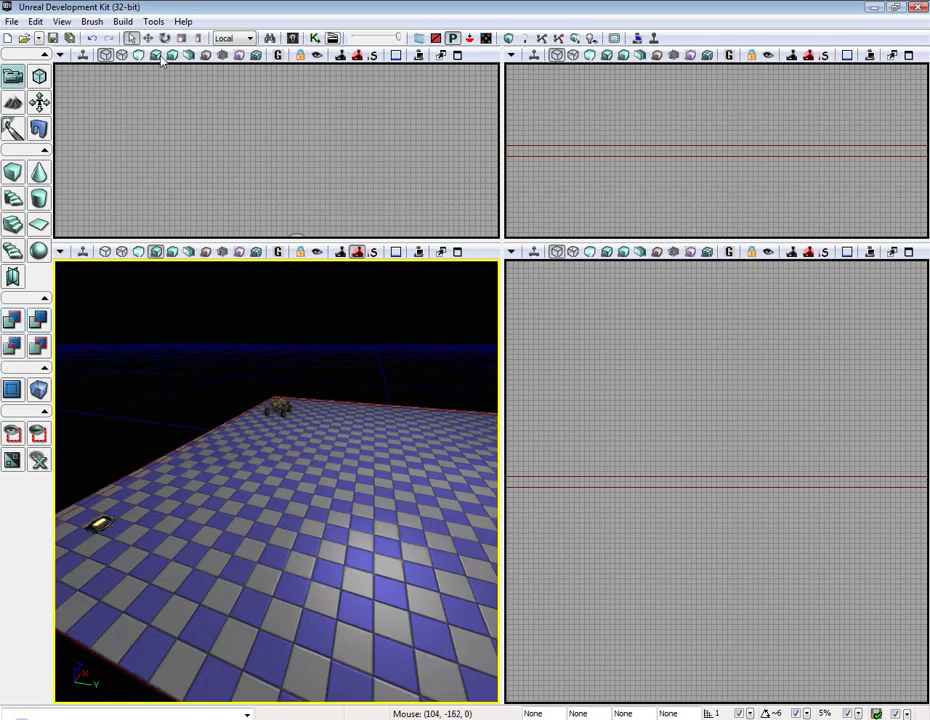
{"action": "left_click", "coordinate": [62, 22]}
{"action": "left_click", "coordinate": [320, 36]}
{"action": "left_click_drag", "start_coordinate": [422, 365], "coordinate": [131, 425]}
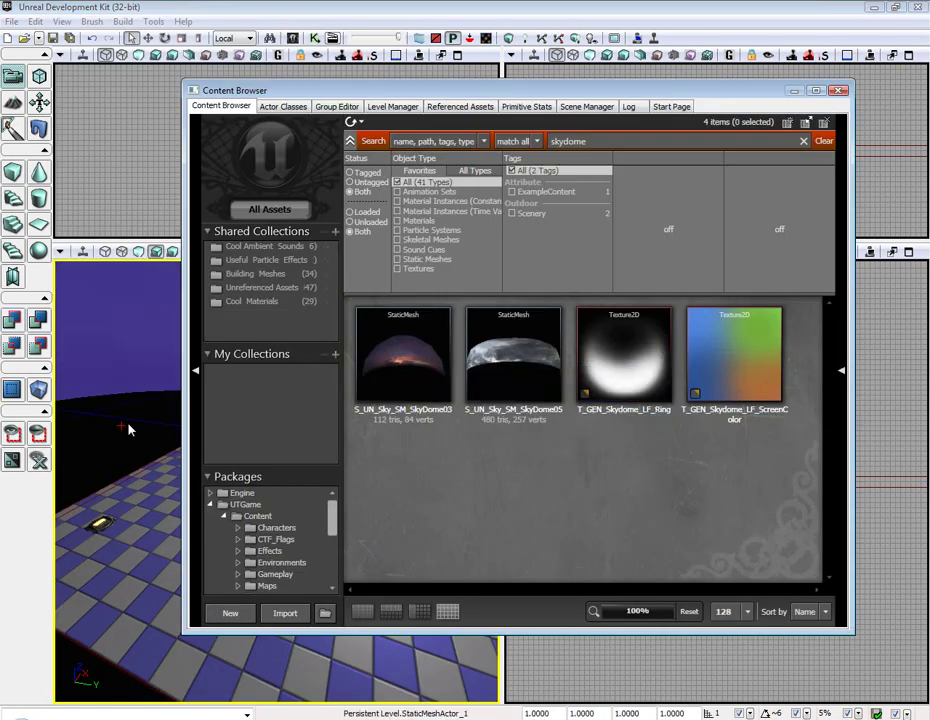
{"action": "left_click_drag", "start_coordinate": [492, 390], "coordinate": [488, 352]}
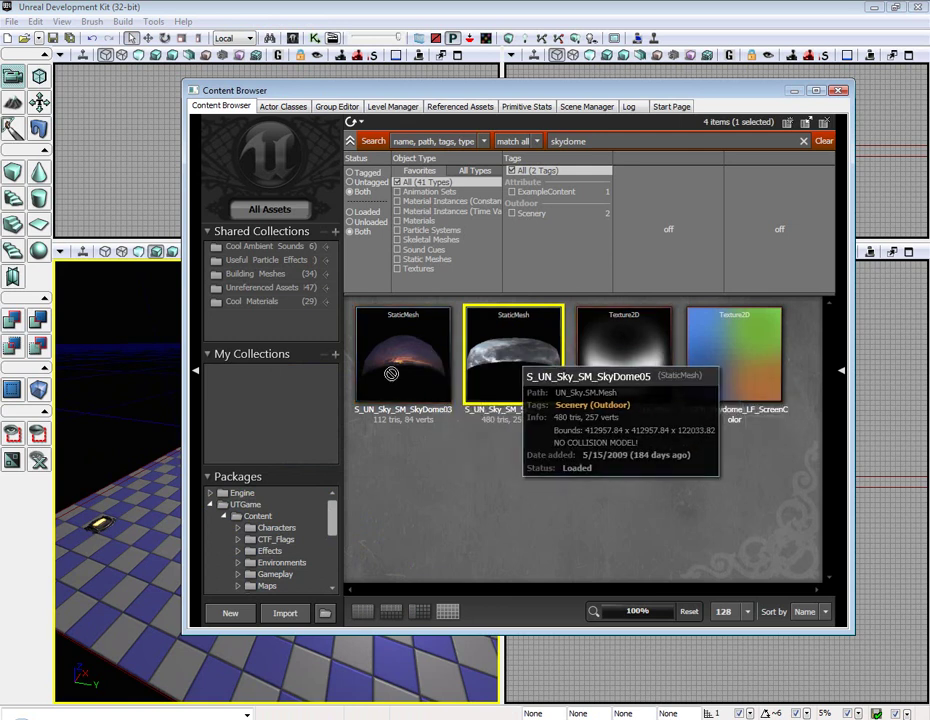
{"action": "left_click_drag", "start_coordinate": [470, 375], "coordinate": [99, 362]}
{"action": "left_click", "coordinate": [838, 92]}
{"action": "left_click_drag", "start_coordinate": [255, 430], "coordinate": [255, 430]}
Delete the extra sky dome, re-add SkyDome05 and orbit to check the clouds
{"action": "key", "text": "Delete"}
{"action": "left_click", "coordinate": [63, 22]}
{"action": "mouse_move", "coordinate": [107, 38]}
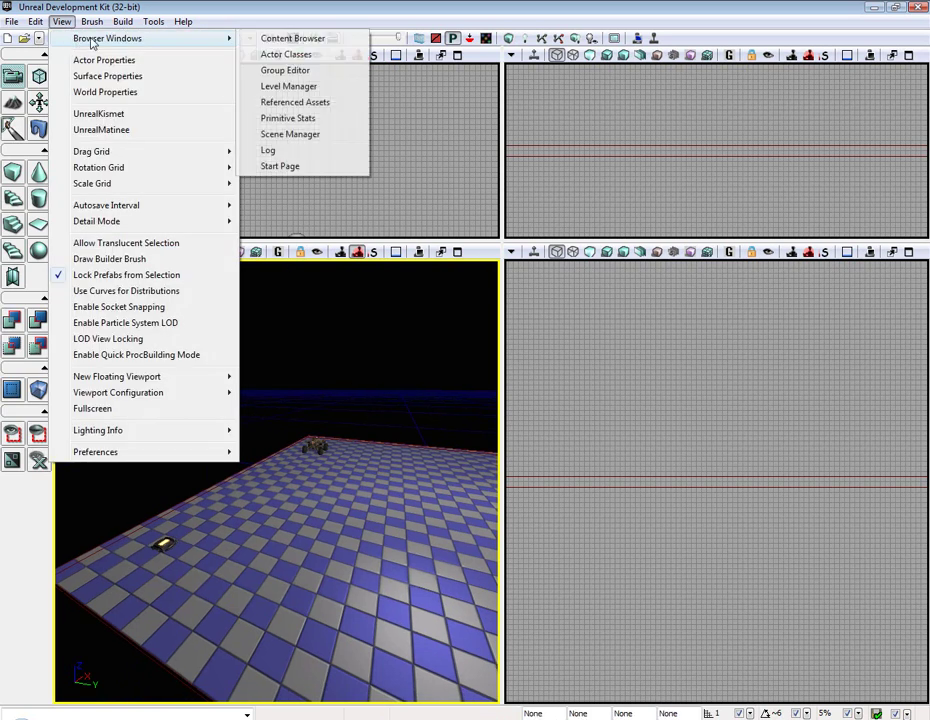
{"action": "left_click", "coordinate": [291, 37]}
{"action": "left_click_drag", "start_coordinate": [418, 655], "coordinate": [438, 629]}
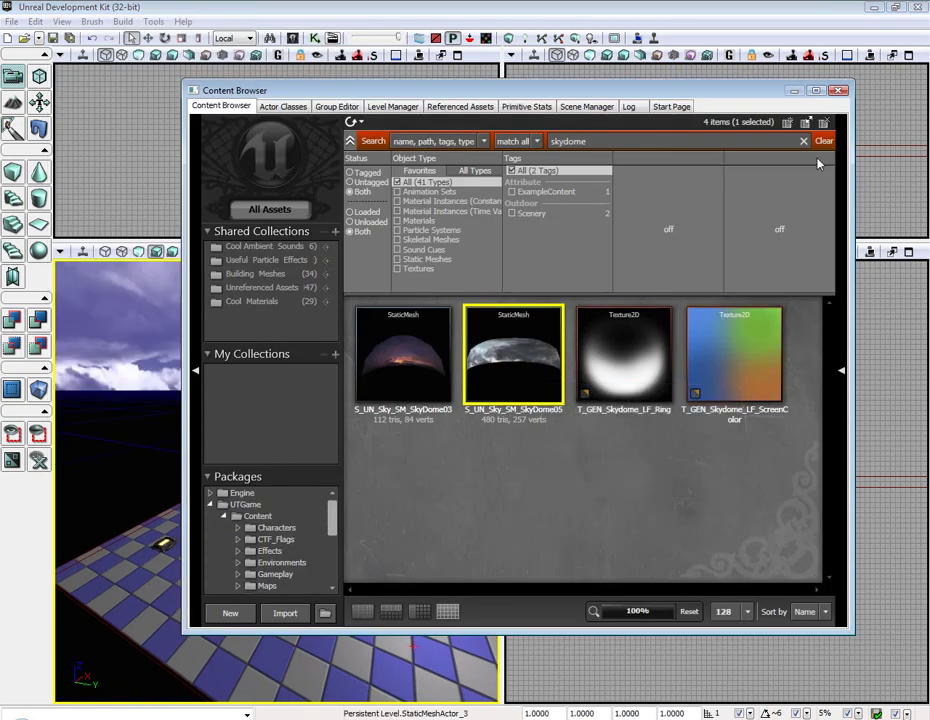
{"action": "left_click", "coordinate": [842, 90]}
{"action": "mouse_move", "coordinate": [214, 351]}
{"action": "right_mouse_down"}
{"action": "mouse_move", "coordinate": [260, 380]}
{"action": "mouse_move", "coordinate": [255, 472]}
{"action": "right_mouse_up"}
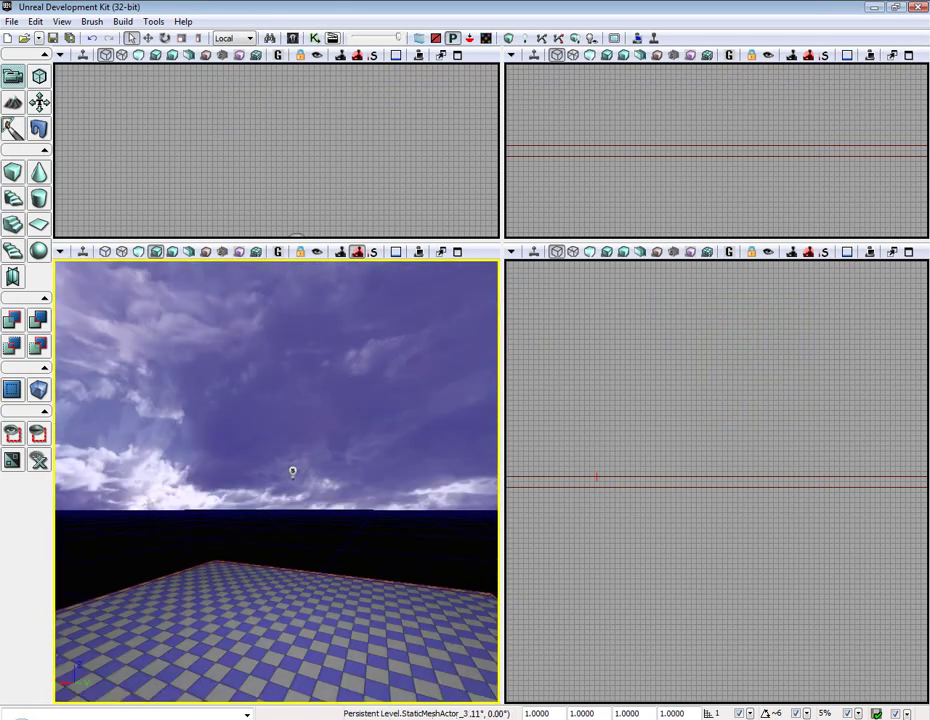
{"action": "mouse_move", "coordinate": [255, 472]}
{"action": "right_mouse_down"}
{"action": "mouse_move", "coordinate": [367, 575]}
{"action": "mouse_move", "coordinate": [284, 458]}
{"action": "right_mouse_up"}
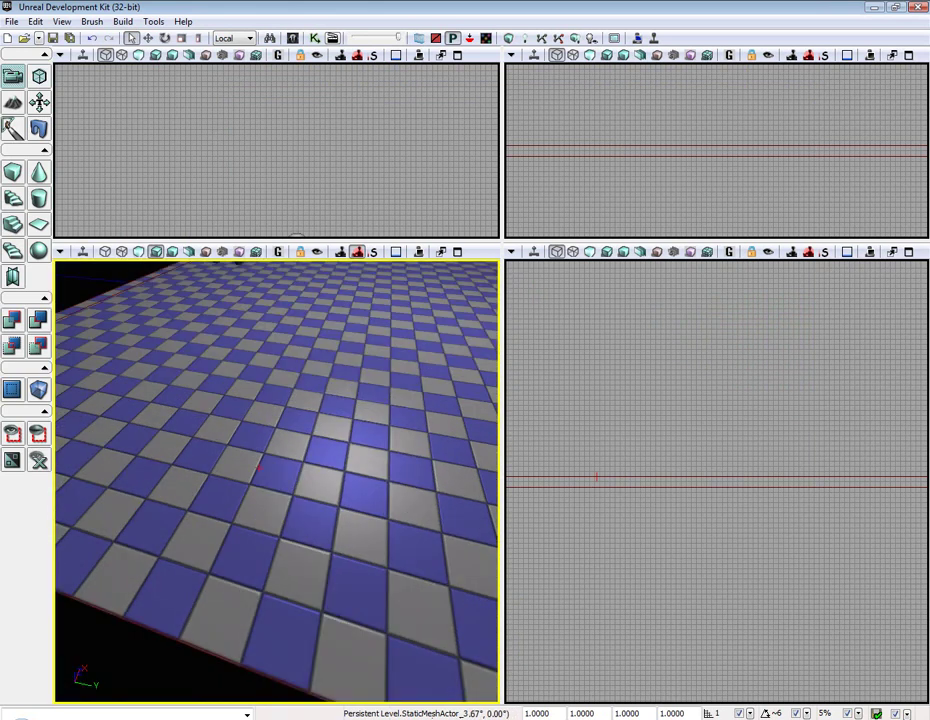
{"action": "left_click_drag", "start_coordinate": [284, 458], "coordinate": [285, 462]}
Build the lighting via Build > Lighting and dismiss the Map Check report
{"action": "left_click", "coordinate": [157, 21]}
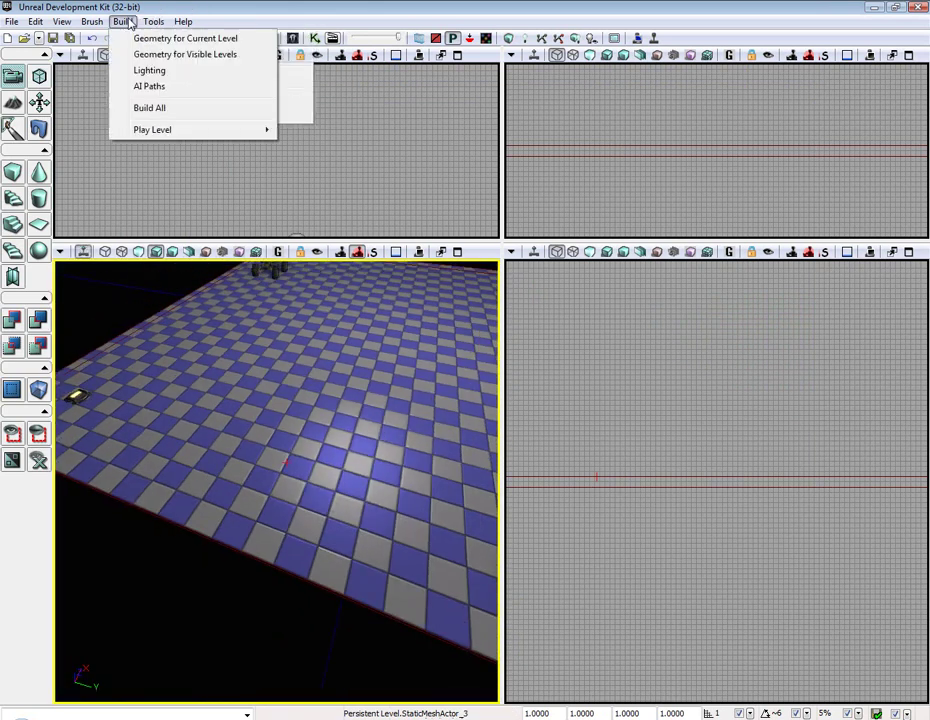
{"action": "left_click", "coordinate": [157, 72]}
{"action": "left_click", "coordinate": [392, 490]}
{"action": "left_click", "coordinate": [675, 338]}
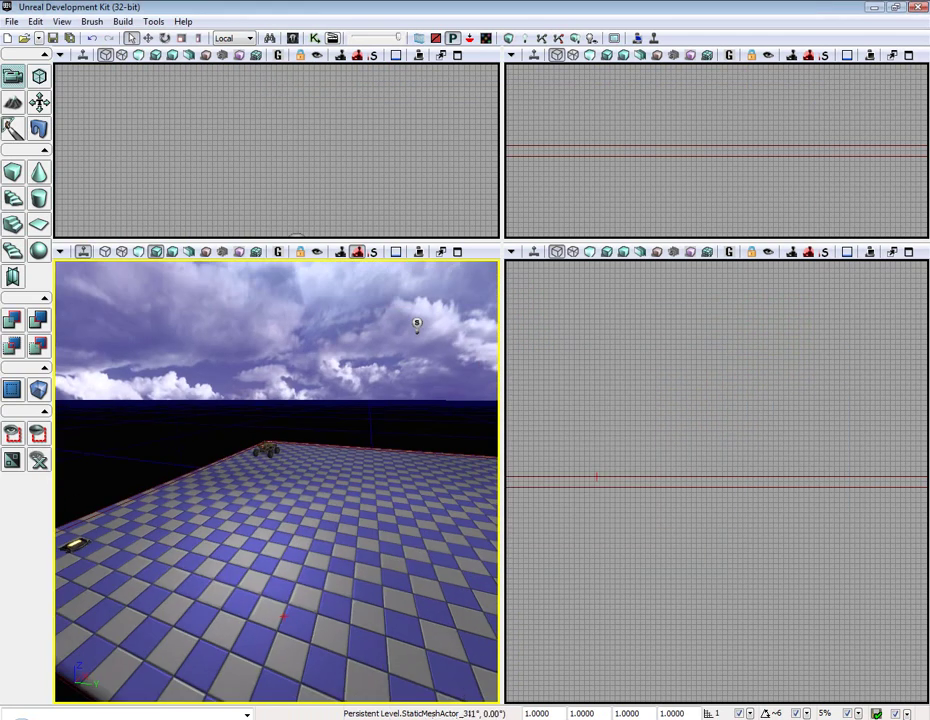
Play from Here, fire the shock rifle's beam and energy balls at the clouds, then exit
{"action": "right_click_drag", "start_coordinate": [290, 460], "coordinate": [292, 605]}
{"action": "left_click", "coordinate": [333, 597]}
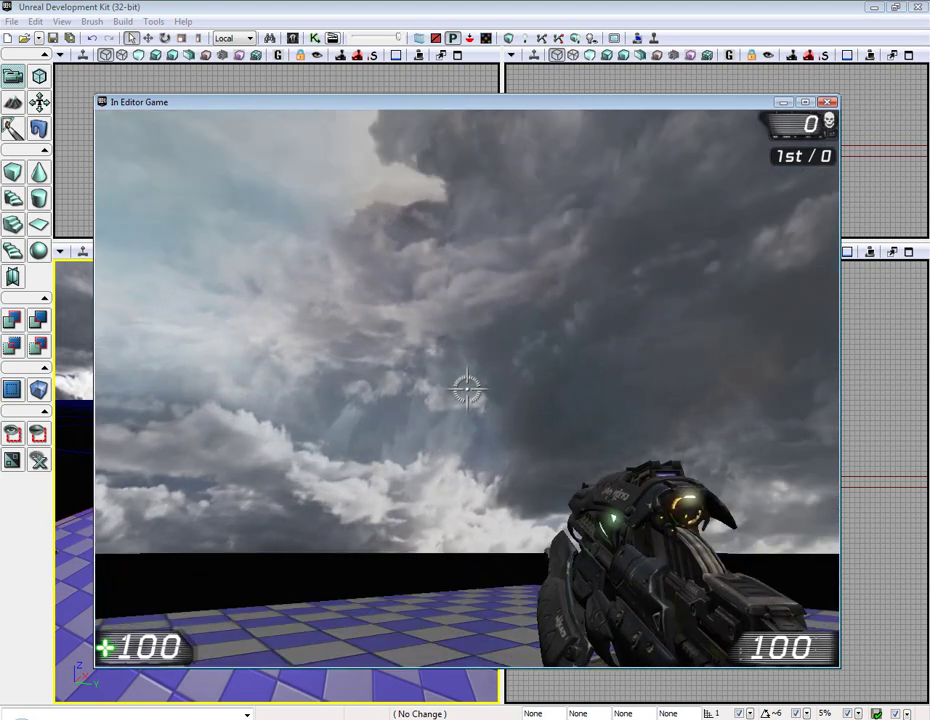
{"action": "left_click", "coordinate": [467, 390]}
{"action": "right_click", "coordinate": [467, 390]}
{"action": "right_click", "coordinate": [467, 390]}
{"action": "left_click", "coordinate": [467, 390]}
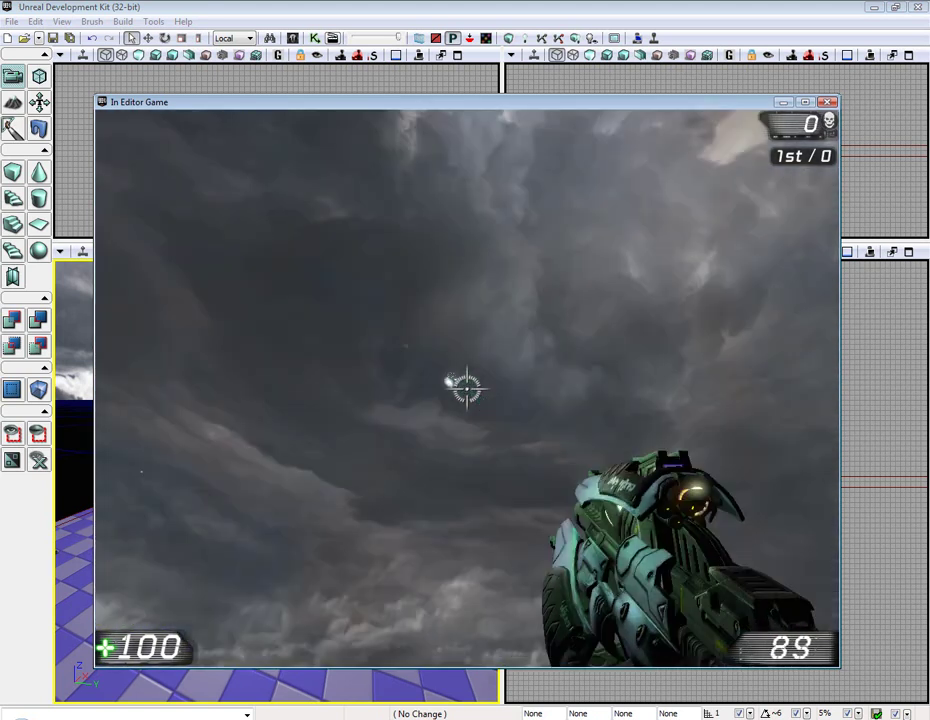
{"action": "left_click", "coordinate": [467, 390]}
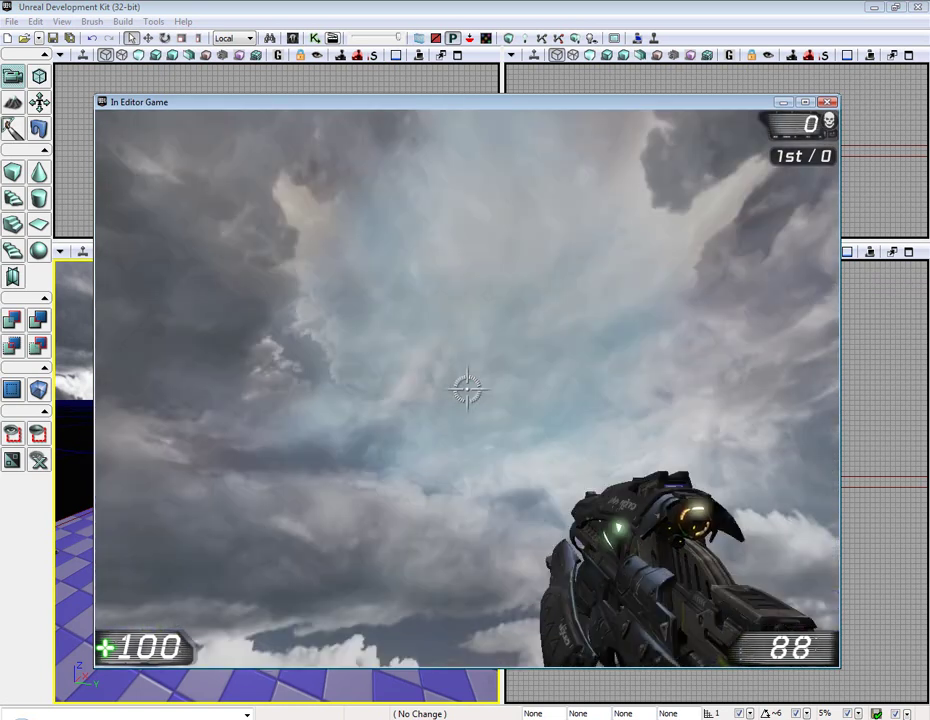
{"action": "key", "text": "Escape"}
{"action": "mouse_move", "coordinate": [300, 450]}
{"action": "right_mouse_down"}
{"action": "mouse_move", "coordinate": [250, 560]}
{"action": "mouse_move", "coordinate": [160, 560]}
{"action": "right_mouse_up"}
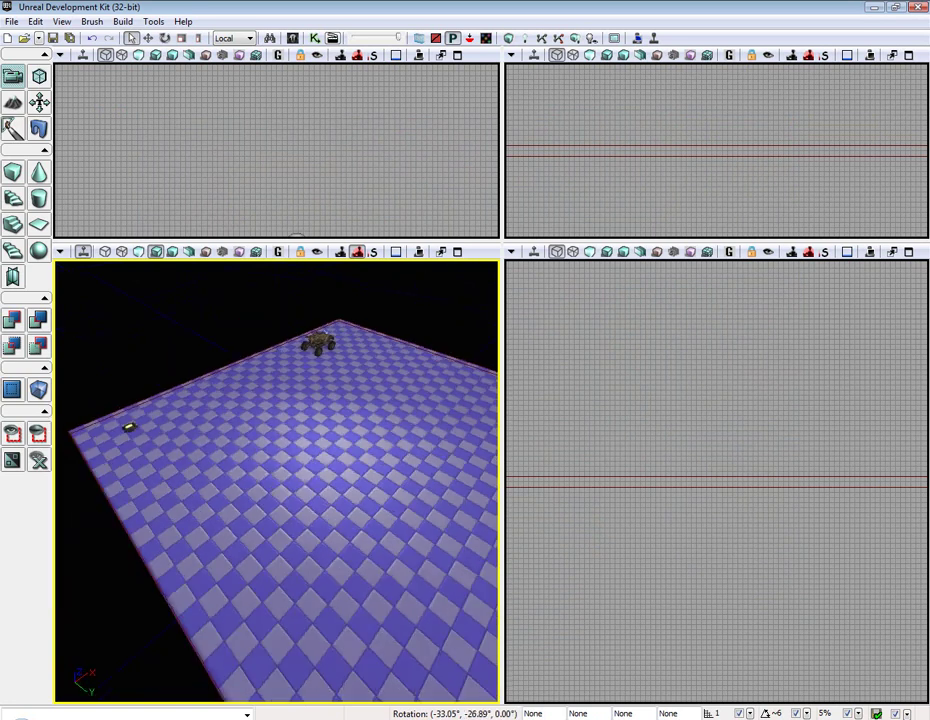